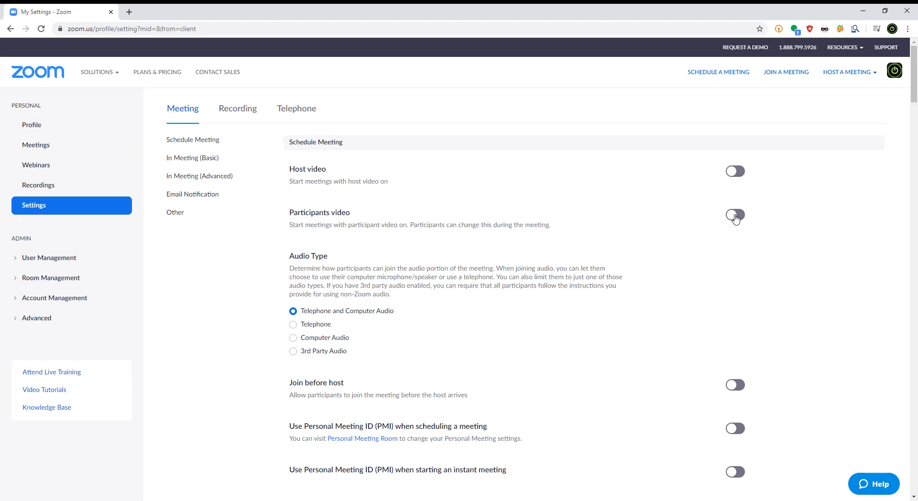
# Review the Schedule Meeting settings for video, audio, passwords and muting, plus the encryption and chat settings under In Meeting (Basic).
pyautogui.scroll(-1, 519, 289)
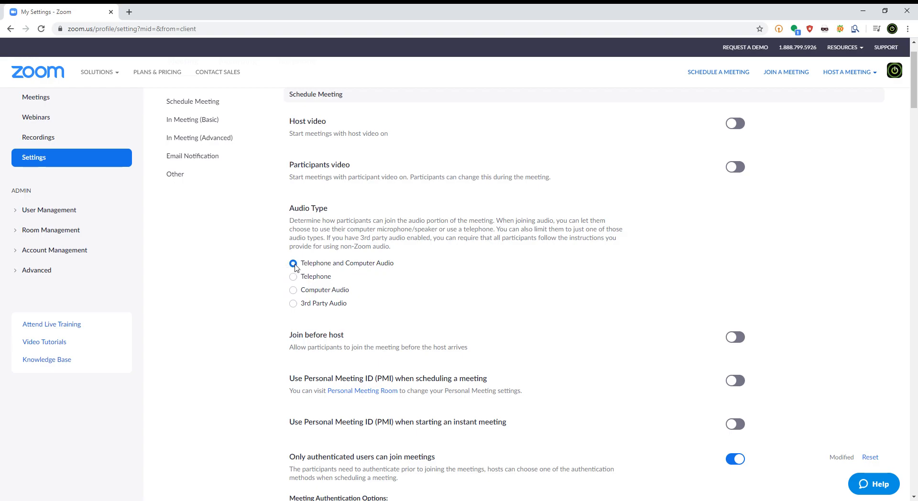
pyautogui.scroll(-2, 555, 332)
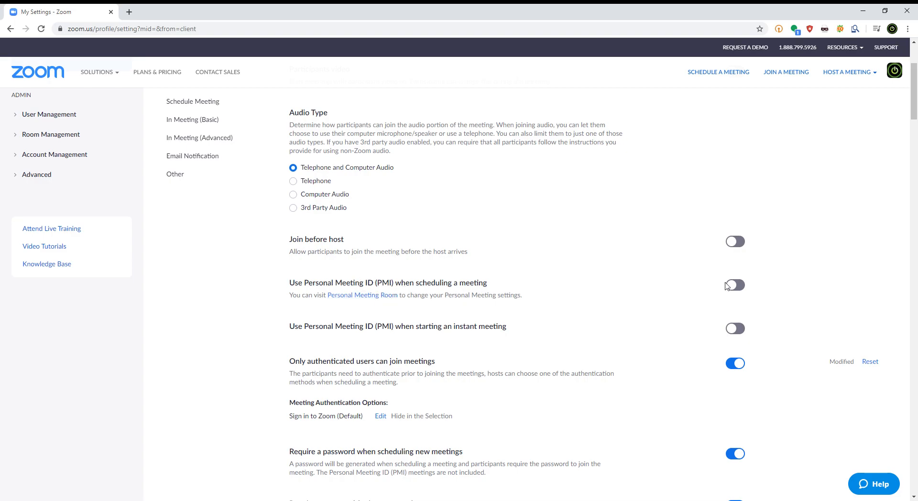
pyautogui.scroll(-2, 643, 320)
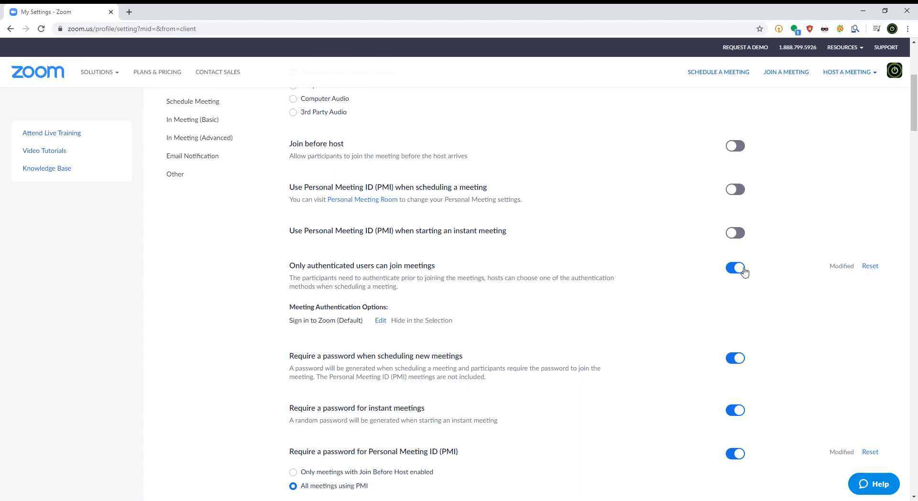
pyautogui.scroll(-2, 617, 287)
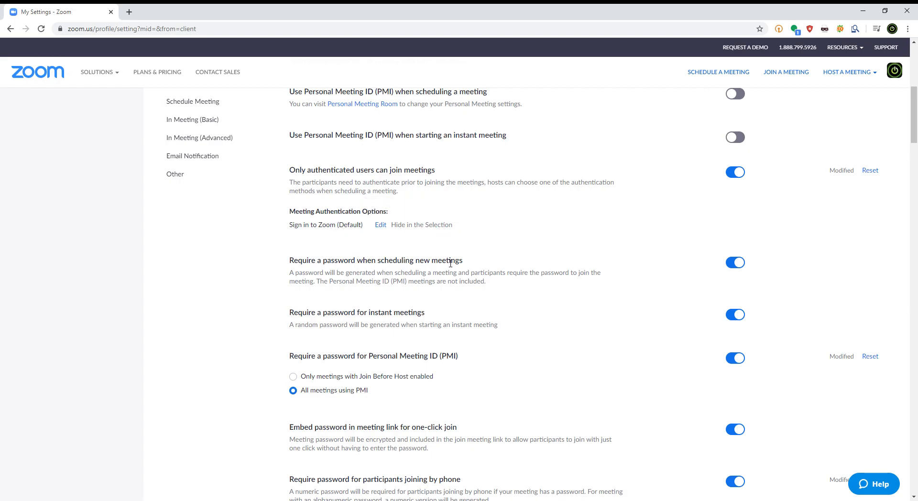
pyautogui.scroll(-1, 606, 310)
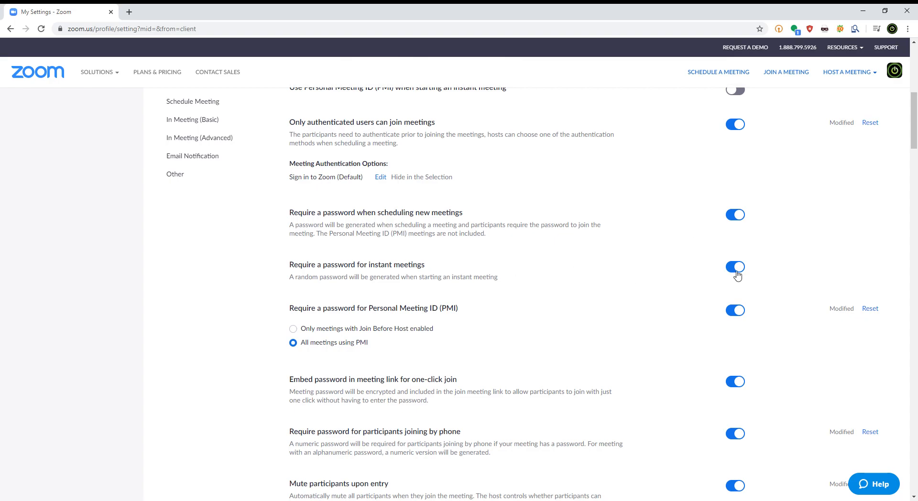
pyautogui.scroll(-2, 739, 274)
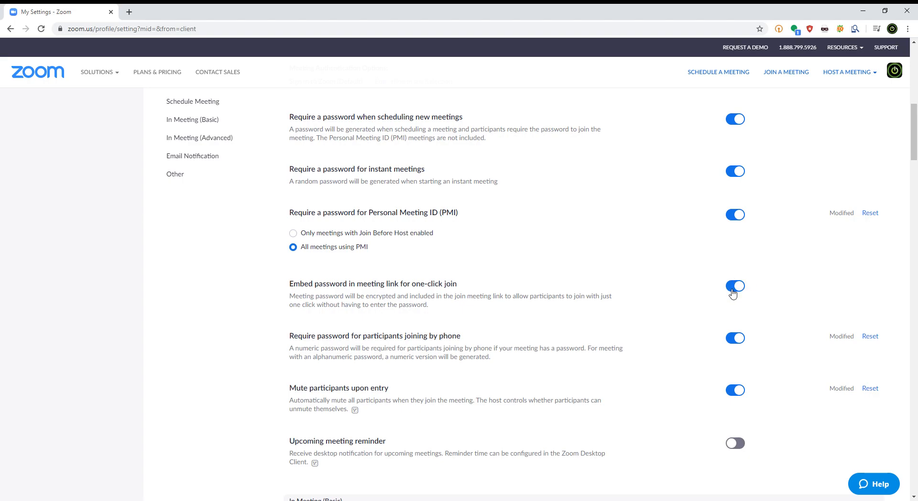
pyautogui.scroll(-1, 568, 324)
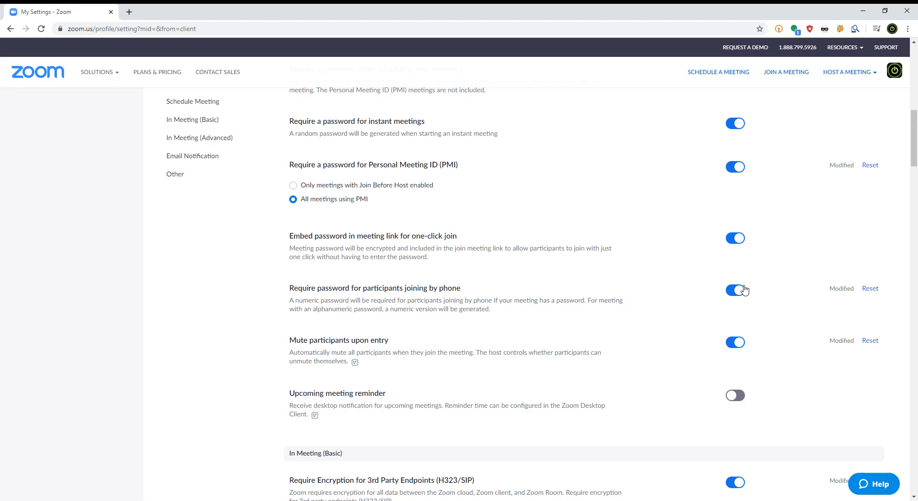
pyautogui.scroll(-3, 736, 296)
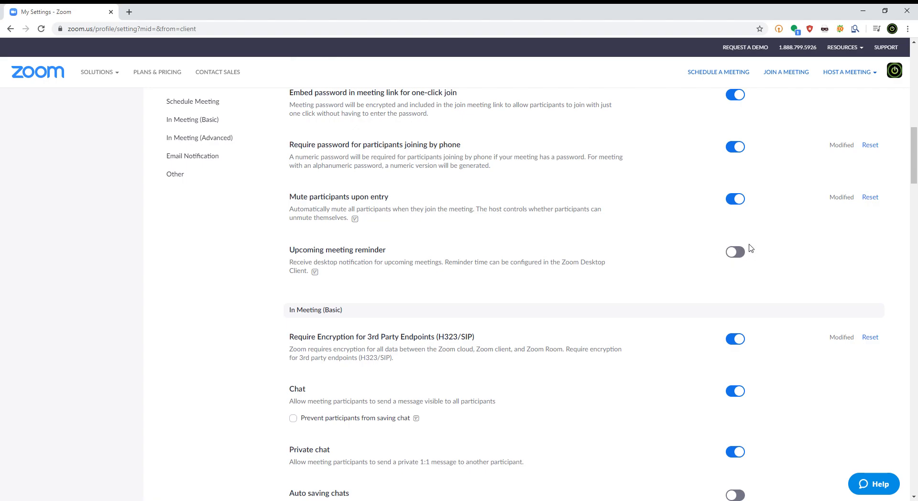
pyautogui.scroll(-3, 730, 294)
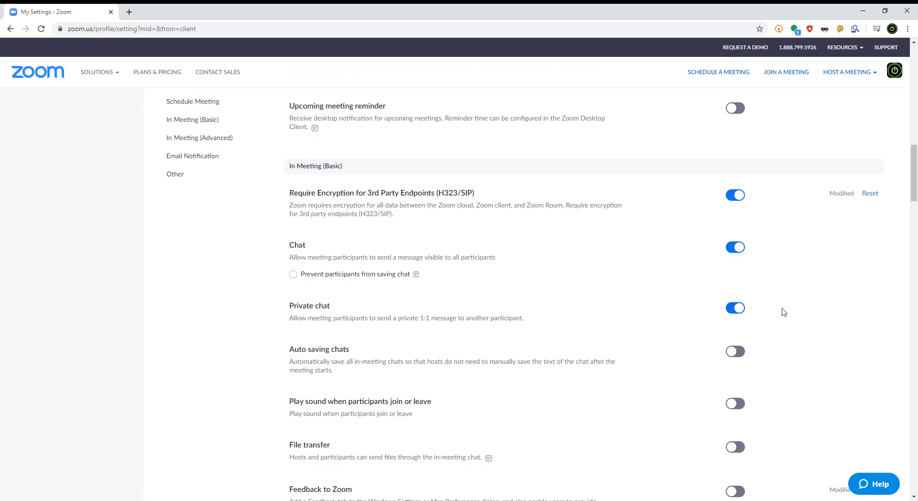
pyautogui.scroll(-2, 505, 168)
pyautogui.moveTo(299, 168); pyautogui.dragTo(525, 170)
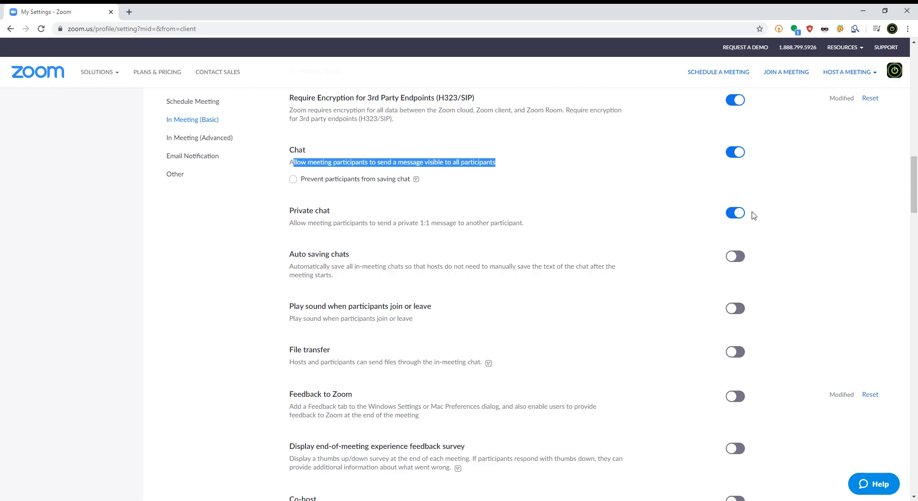
# Turn on the sound played when participants join or leave to view its options, and switch it back off.
pyautogui.scroll(-3, 912, 187)
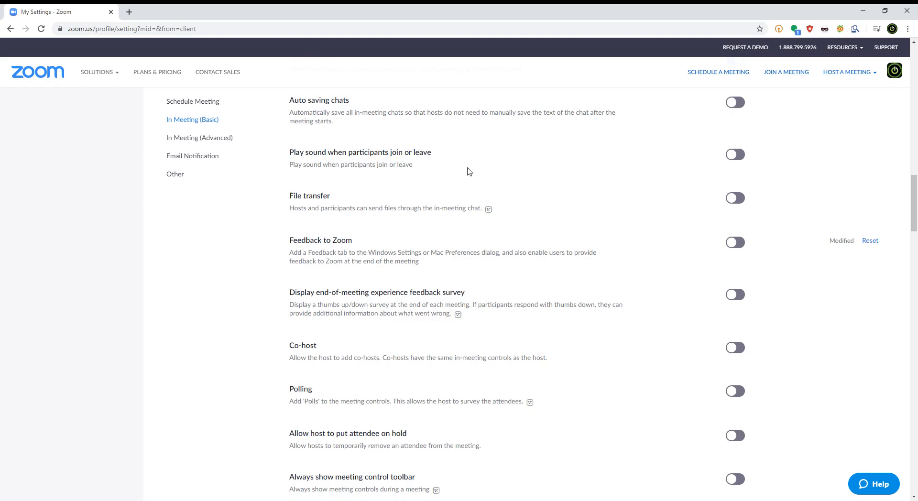
pyautogui.click(736, 155)
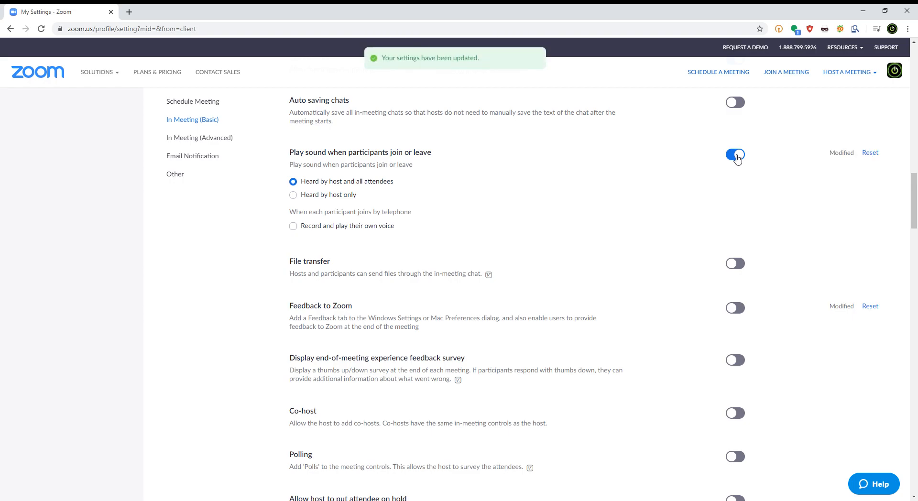
pyautogui.click(737, 156)
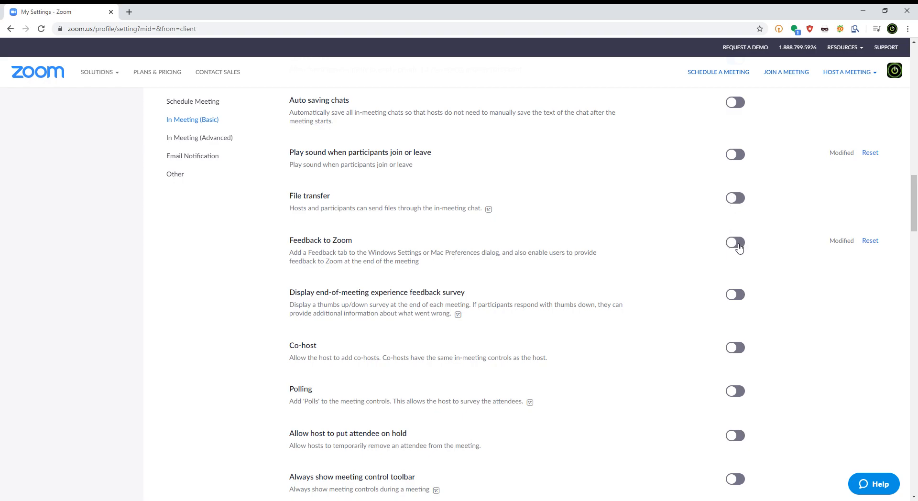
# Review the In Meeting (Basic) settings from file transfer and feedback through co-host, polling and the meeting control toolbar.
pyautogui.scroll(-1, 686, 284)
pyautogui.scroll(-1, 686, 285)
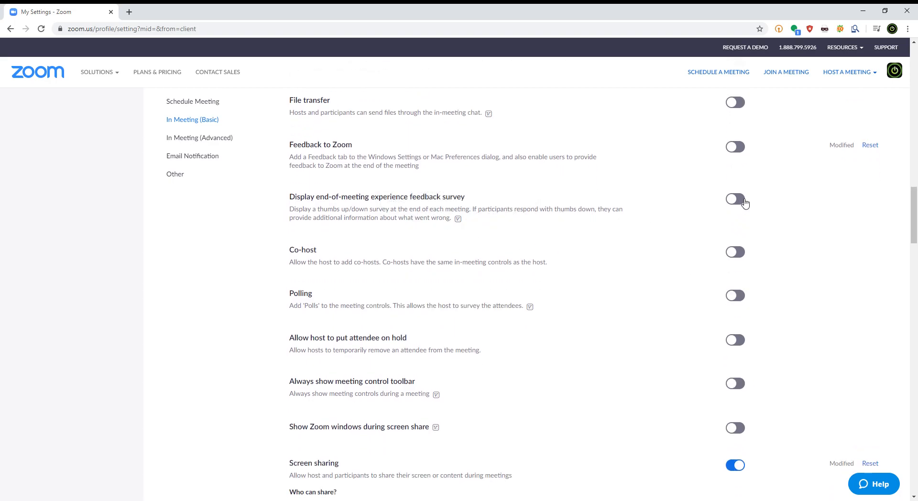
pyautogui.scroll(-1, 716, 231)
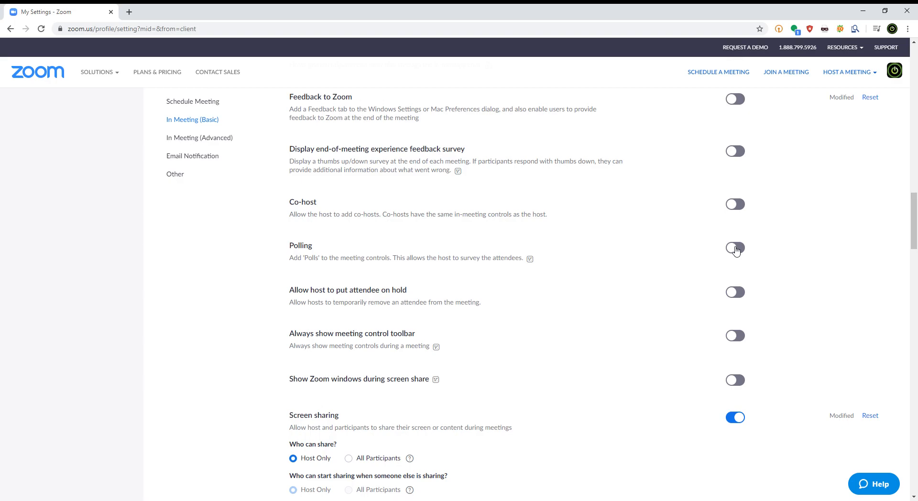
pyautogui.scroll(-1, 529, 255)
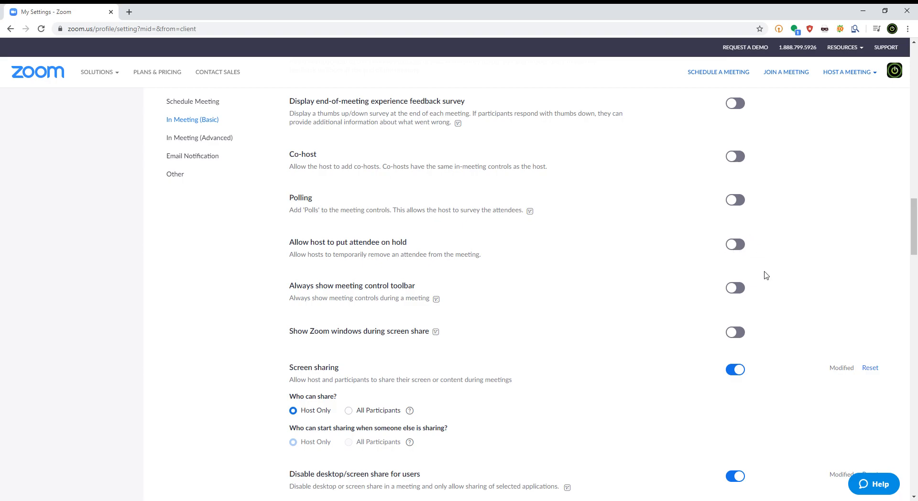
pyautogui.scroll(-2, 774, 280)
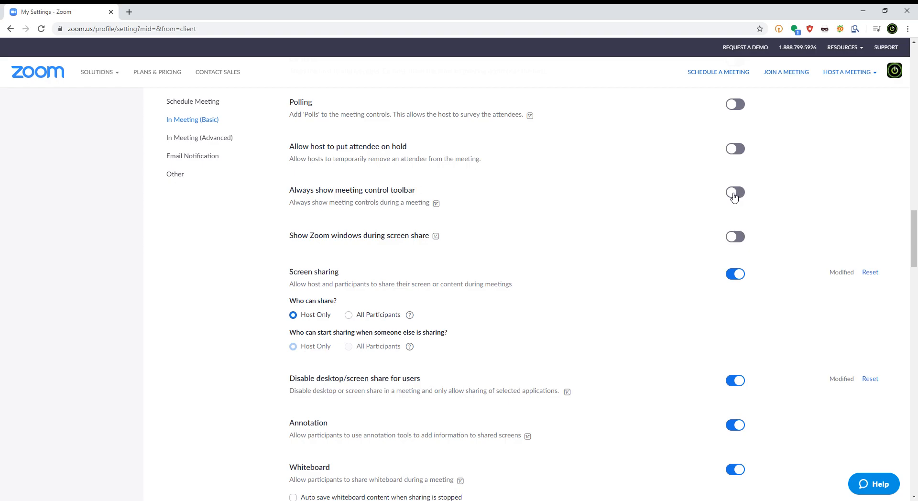
pyautogui.scroll(-1, 520, 232)
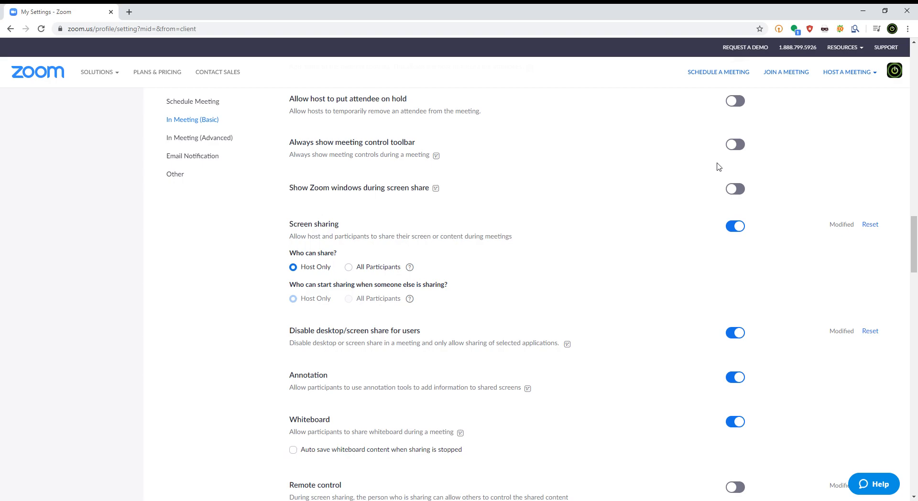
# Try allowing All Participants to share their screen, and return the sharing permission to Host Only.
pyautogui.scroll(-1, 678, 264)
pyautogui.scroll(-2, 677, 264)
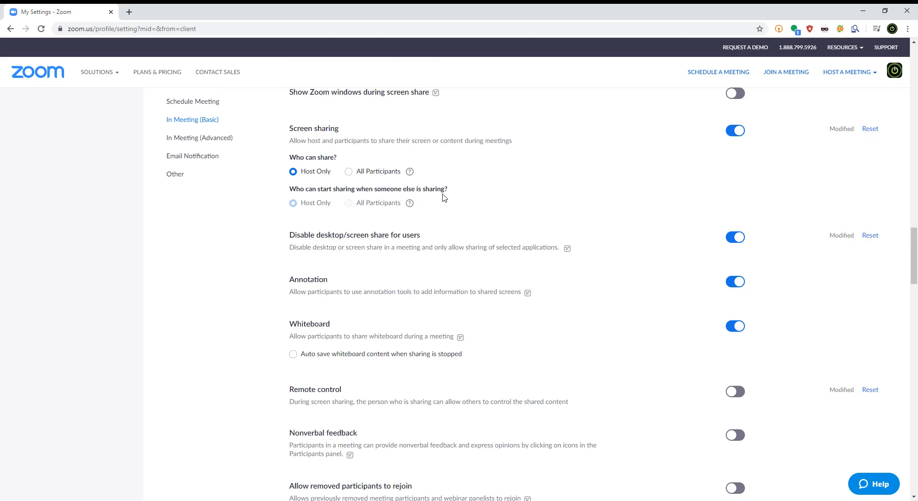
pyautogui.click(352, 173)
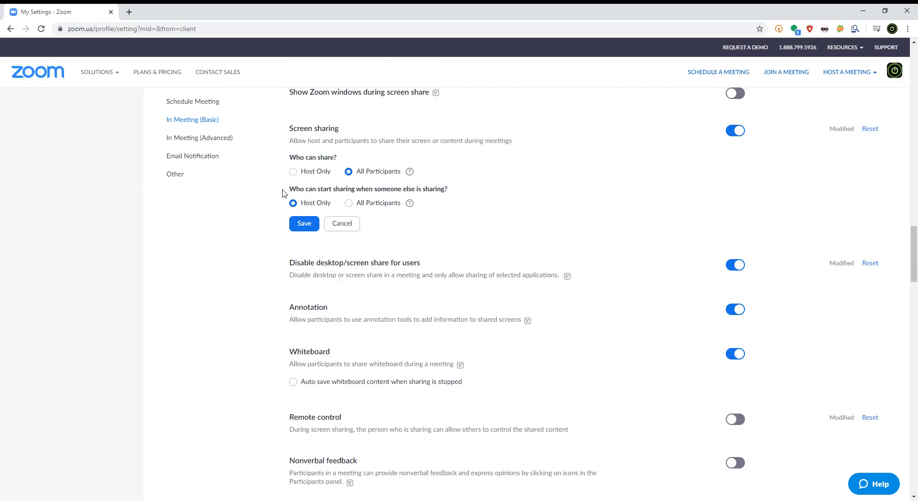
pyautogui.click(294, 173)
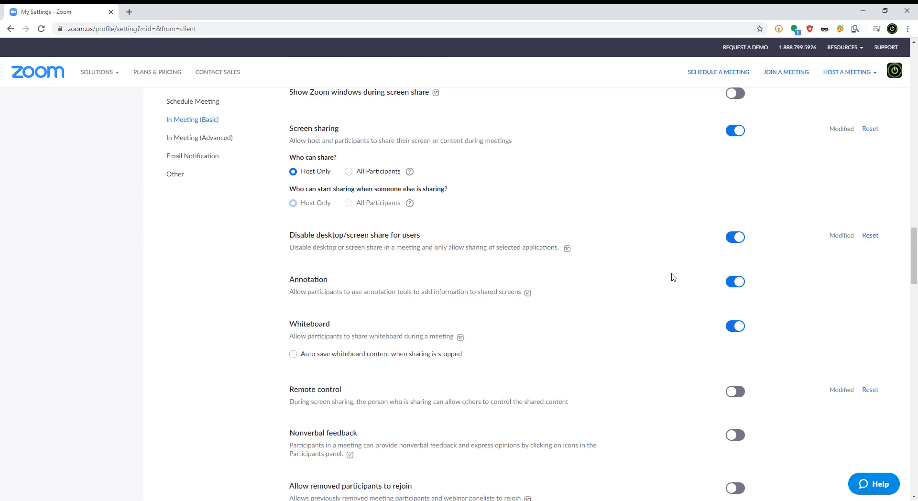
# Turn off Annotation and Whiteboard for meeting participants.
pyautogui.scroll(-1, 673, 278)
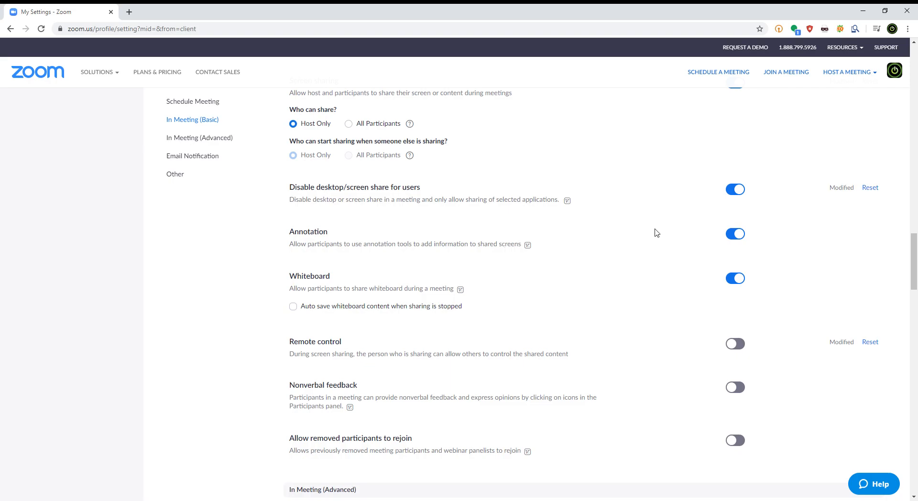
pyautogui.click(734, 236)
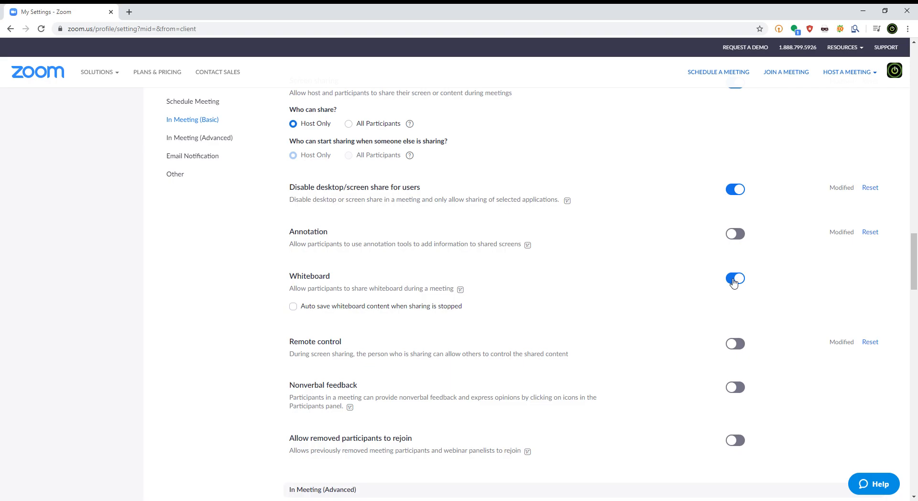
pyautogui.click(735, 279)
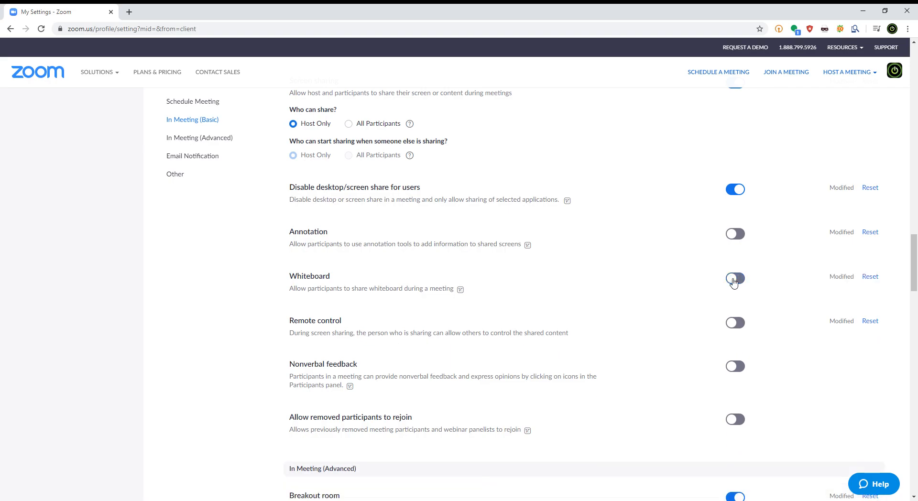
# Turn on Nonverbal feedback for participants and switch it back off.
pyautogui.scroll(-2, 597, 321)
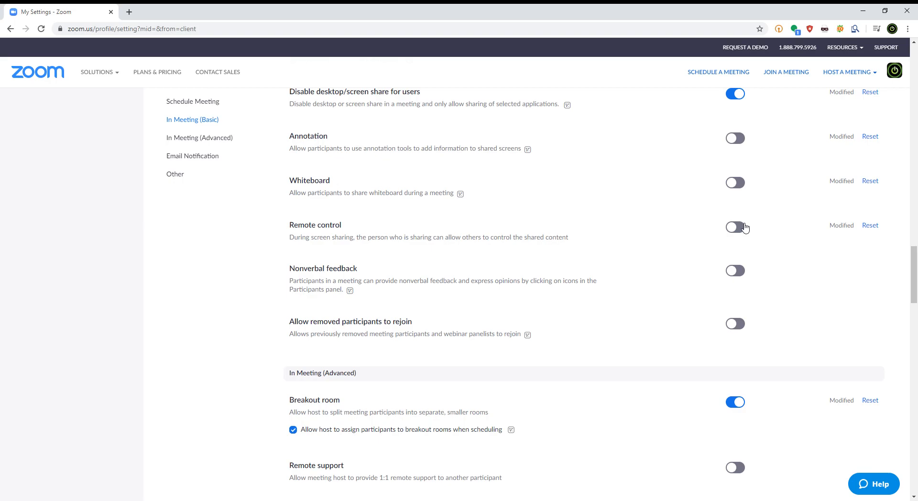
pyautogui.click(735, 272)
pyautogui.click(736, 271)
# Review the option for removed participants to rejoin and the In Meeting (Advanced) settings from breakout rooms through waiting room and live streaming.
pyautogui.scroll(-1, 601, 325)
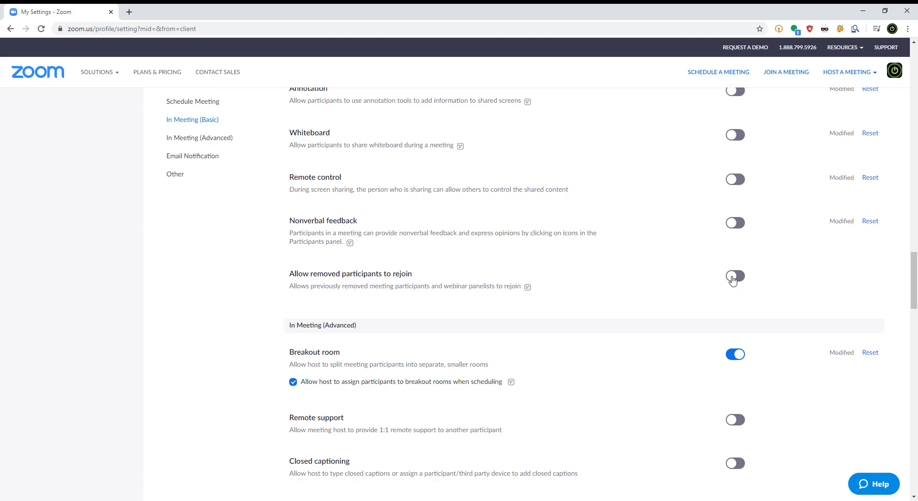
pyautogui.scroll(-3, 712, 295)
pyautogui.scroll(-1, 702, 297)
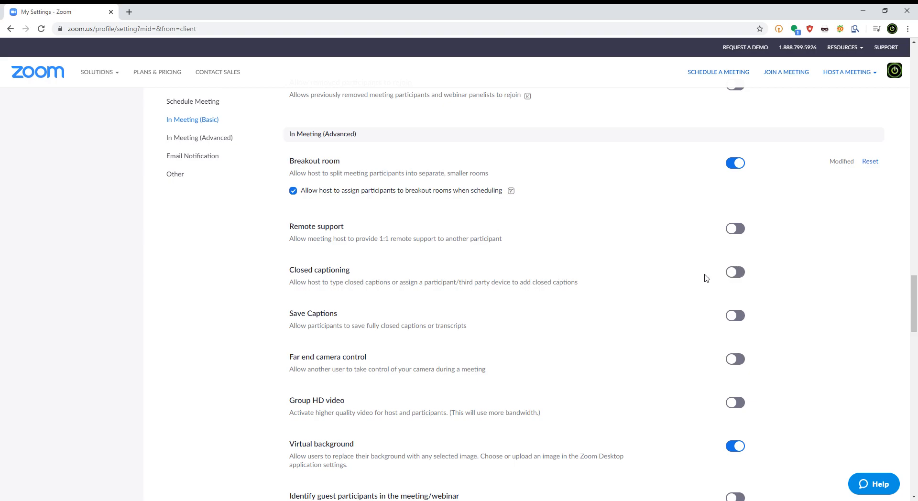
pyautogui.scroll(-1, 692, 282)
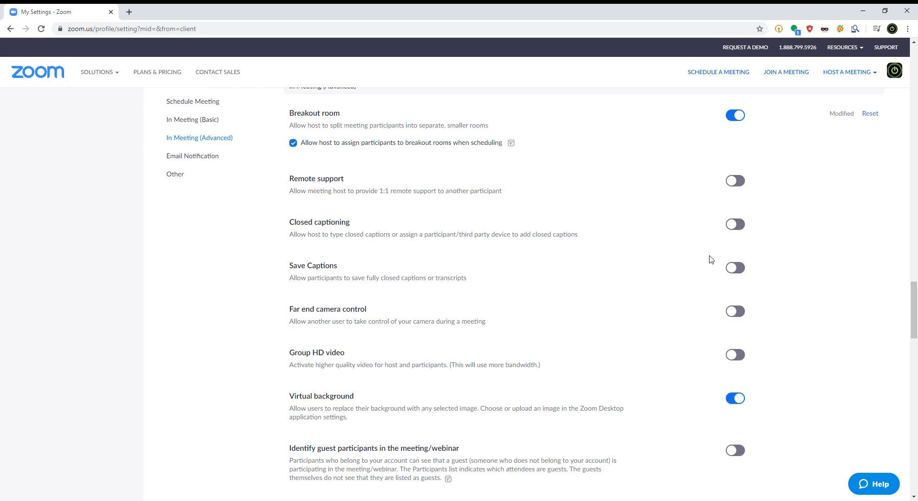
pyautogui.scroll(-1, 705, 272)
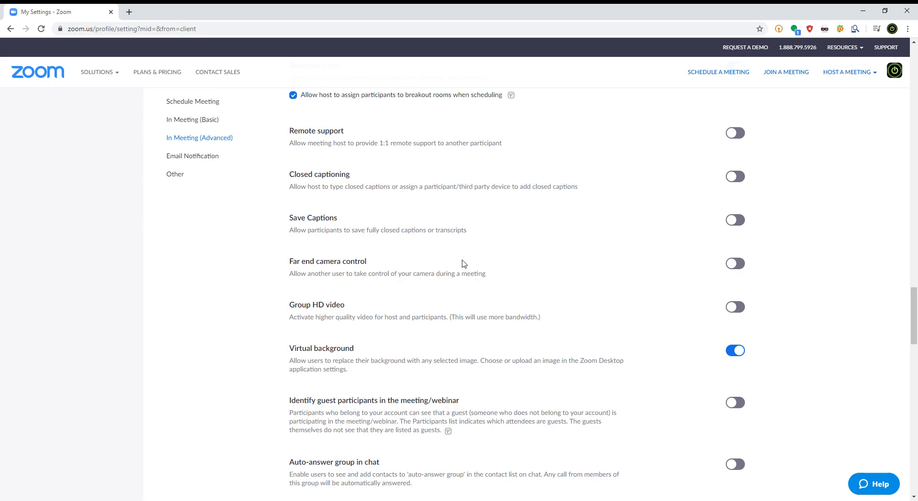
pyautogui.scroll(-3, 462, 262)
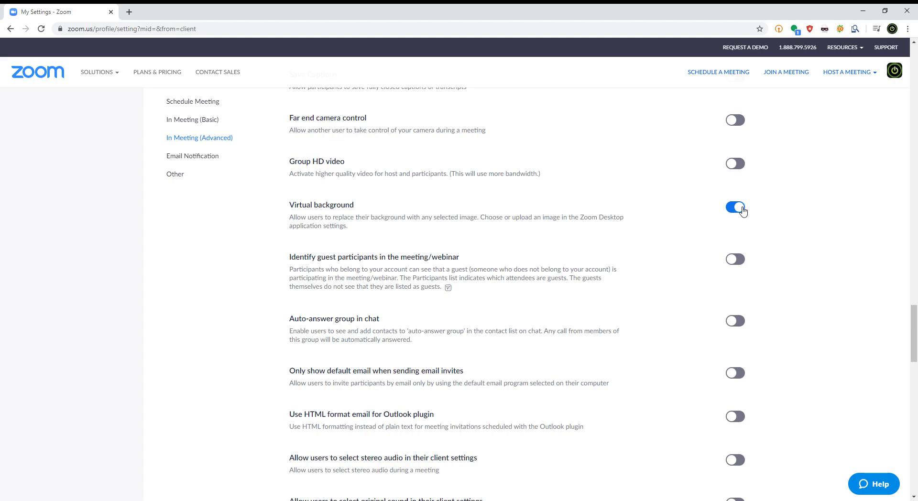
pyautogui.scroll(-1, 478, 244)
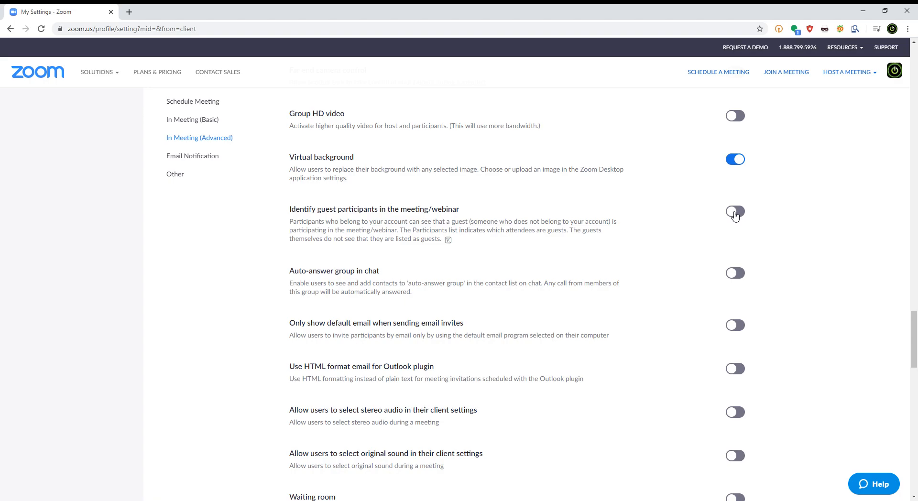
pyautogui.scroll(-2, 569, 267)
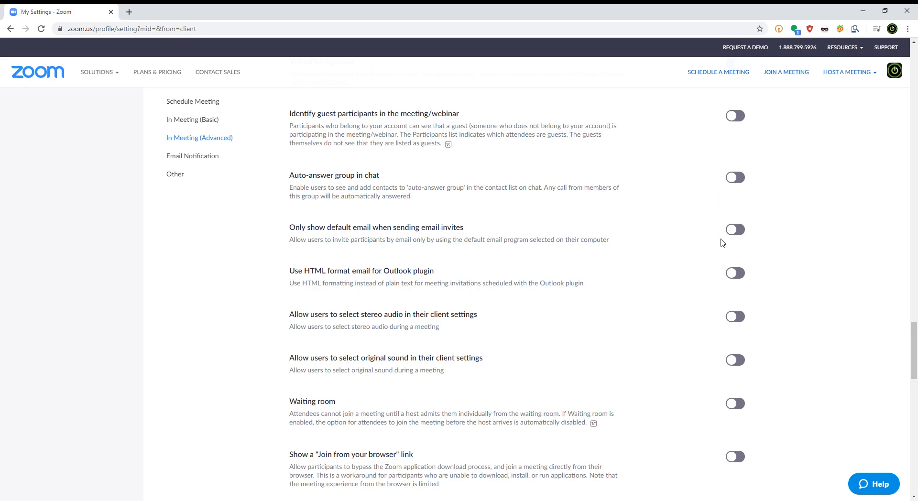
pyautogui.scroll(-2, 784, 354)
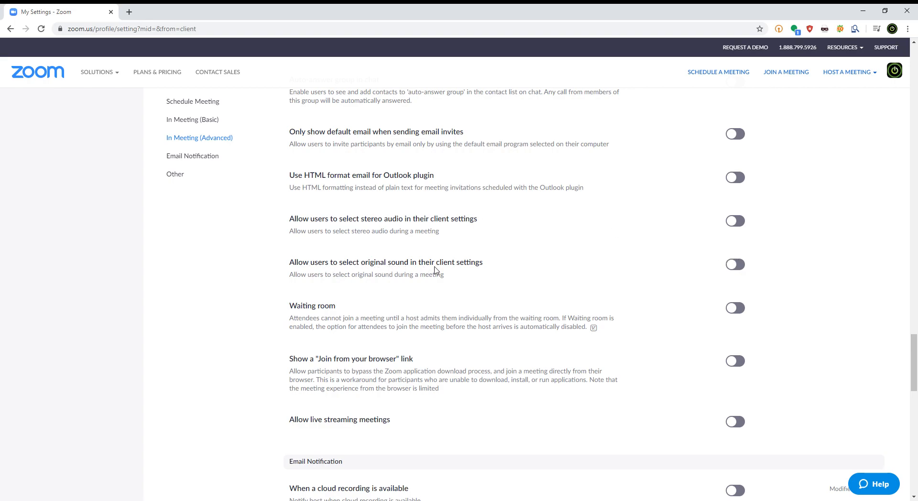
pyautogui.scroll(-1, 477, 282)
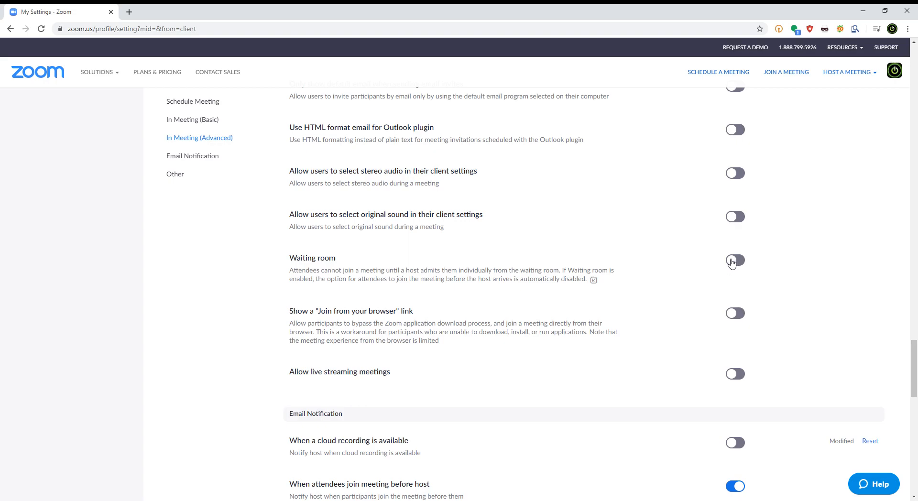
pyautogui.scroll(-2, 636, 290)
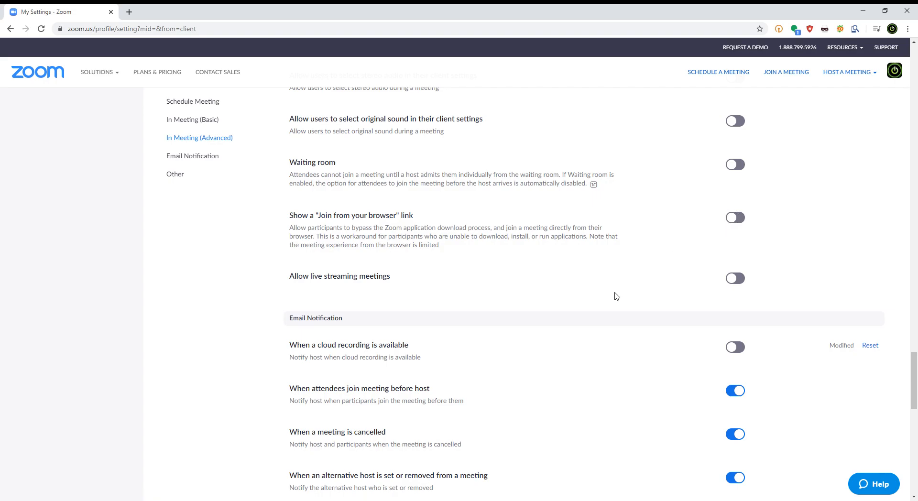
# Review the live streaming option and the Email Notification settings, from cloud recording availability through permanent deletion of recordings from trash.
pyautogui.scroll(-1, 617, 296)
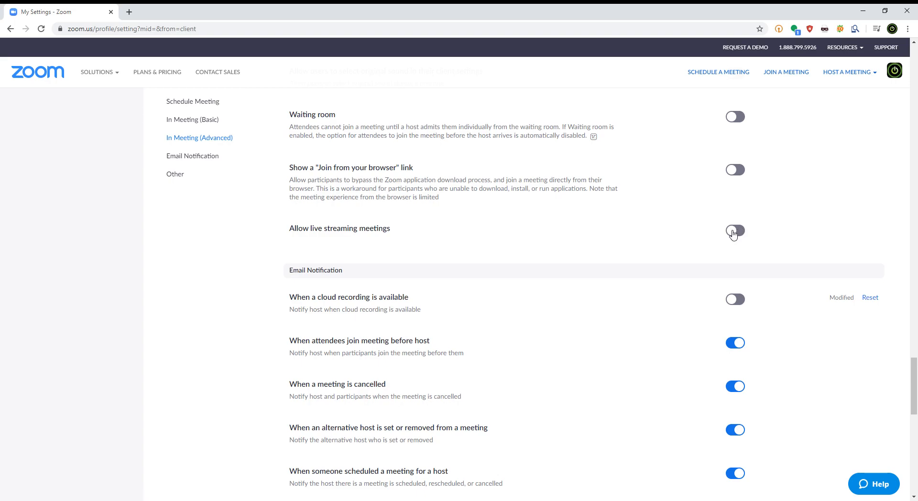
pyautogui.scroll(-2, 449, 316)
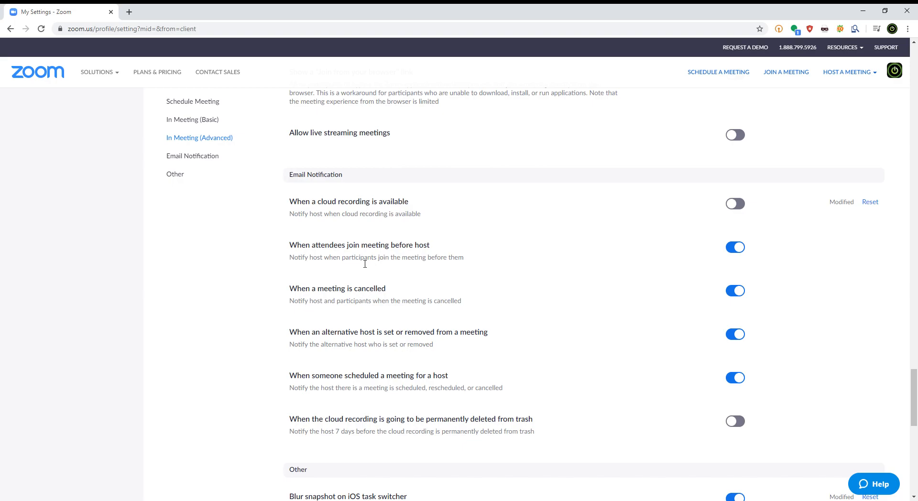
pyautogui.scroll(-1, 359, 263)
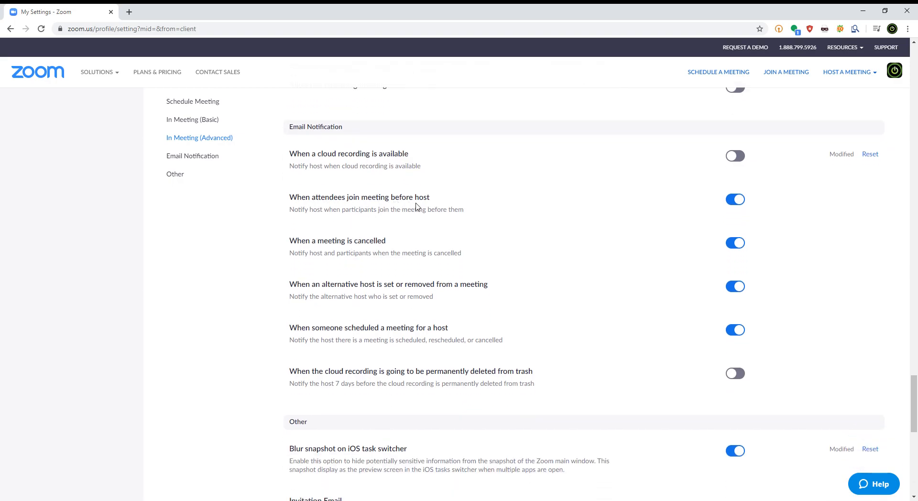
pyautogui.moveTo(434, 200); pyautogui.dragTo(399, 199)
pyautogui.scroll(1, 341, 153)
pyautogui.moveTo(344, 174); pyautogui.dragTo(281, 178)
pyautogui.moveTo(323, 258); pyautogui.dragTo(353, 260)
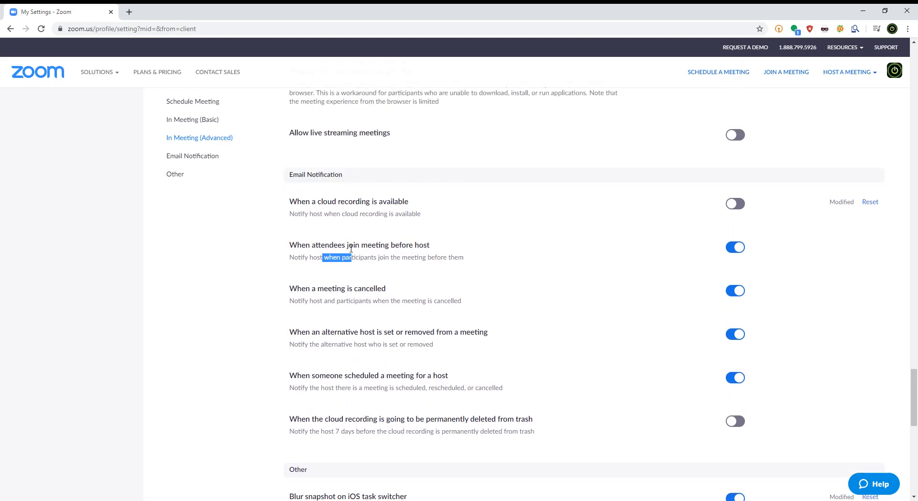
pyautogui.scroll(-2, 363, 213)
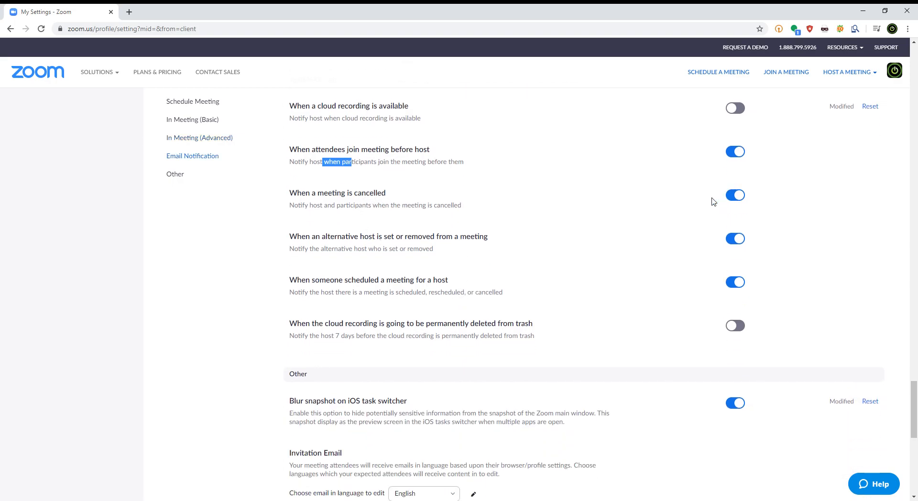
pyautogui.scroll(-2, 568, 304)
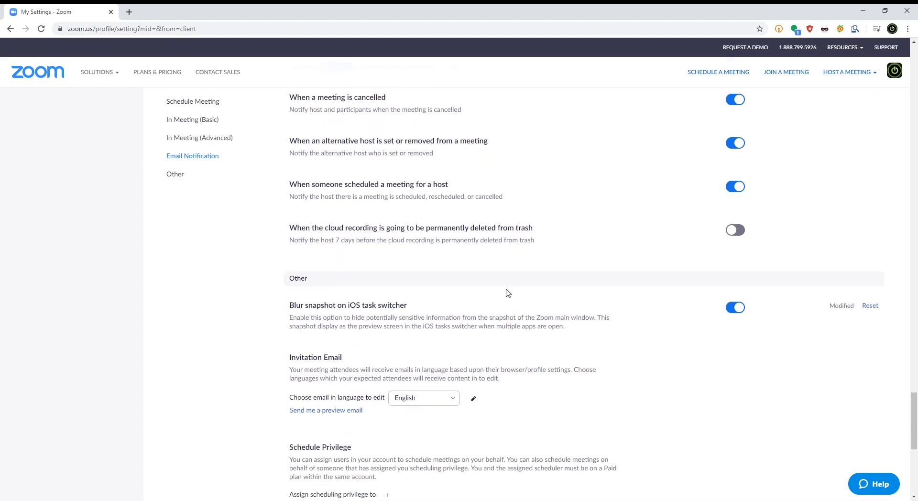
pyautogui.moveTo(320, 241); pyautogui.dragTo(511, 233)
pyautogui.click(568, 240)
# Review the Other settings, covering the iOS task switcher snapshot blur, Invitation Email, Schedule Privilege and Integration Authentication.
pyautogui.scroll(-2, 404, 249)
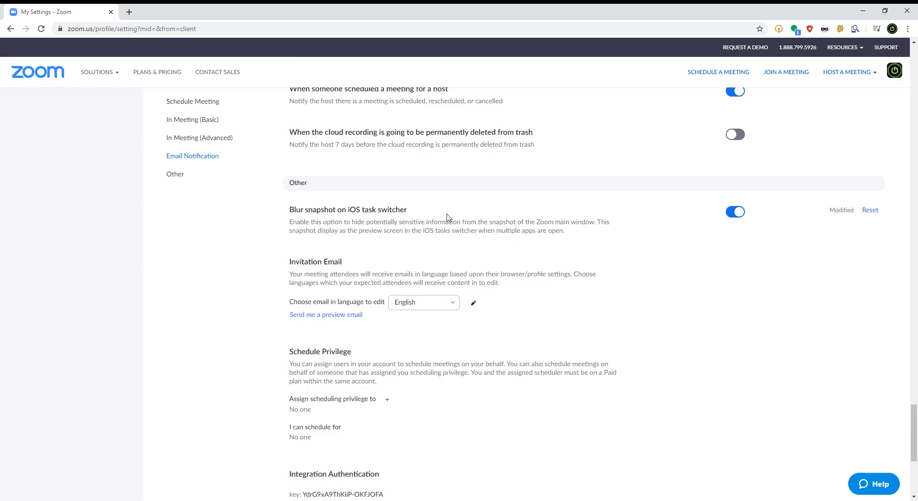
pyautogui.moveTo(362, 233); pyautogui.dragTo(383, 235)
pyautogui.click(413, 253)
pyautogui.moveTo(369, 211); pyautogui.dragTo(342, 211)
pyautogui.scroll(-2, 502, 296)
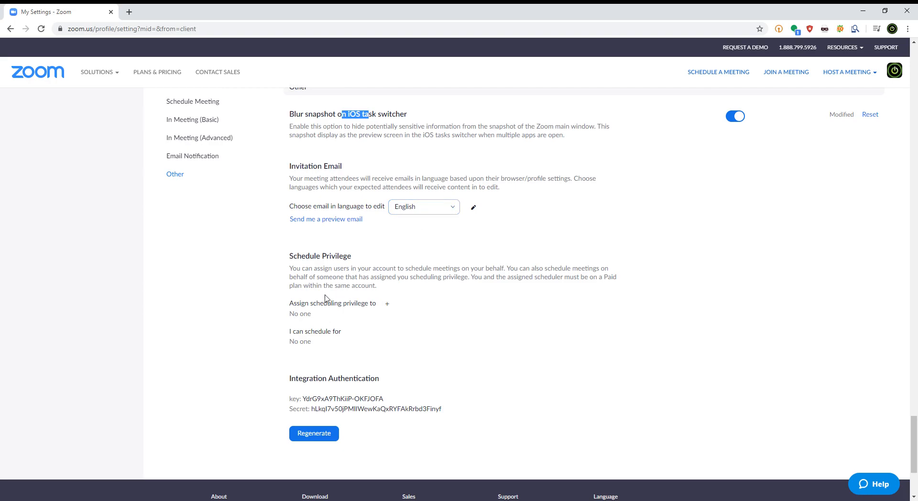
pyautogui.scroll(-1, 401, 348)
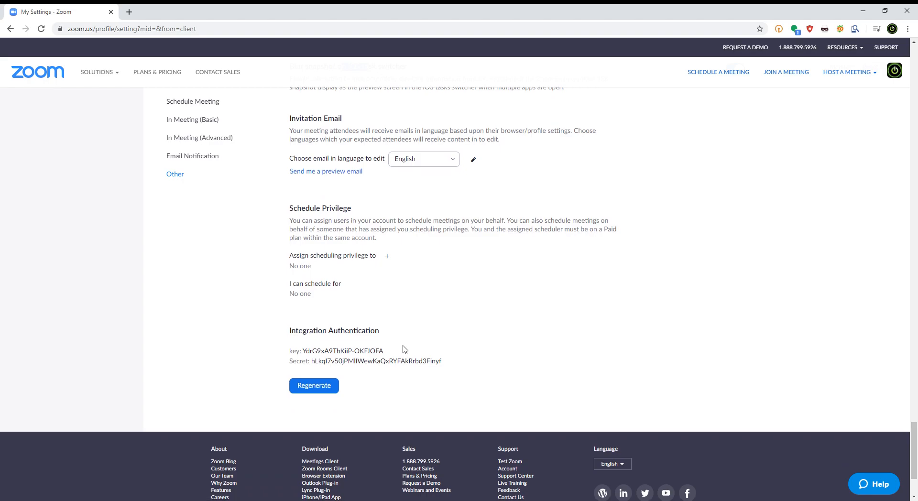
# Regenerate the Integration Authentication secret several times so the previous credential is replaced.
pyautogui.moveTo(290, 354); pyautogui.dragTo(449, 365)
pyautogui.click(456, 367)
pyautogui.click(325, 388)
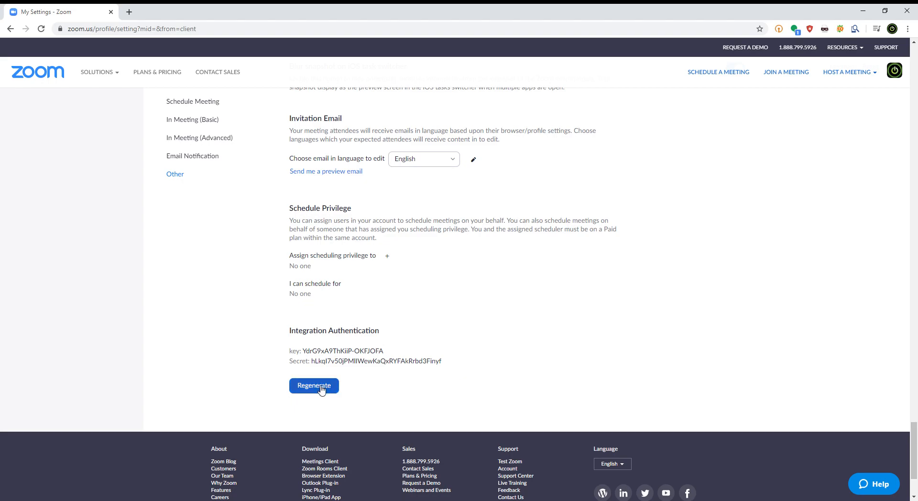
pyautogui.click(323, 389)
pyautogui.click(322, 389)
pyautogui.click(321, 389)
pyautogui.click(322, 389)
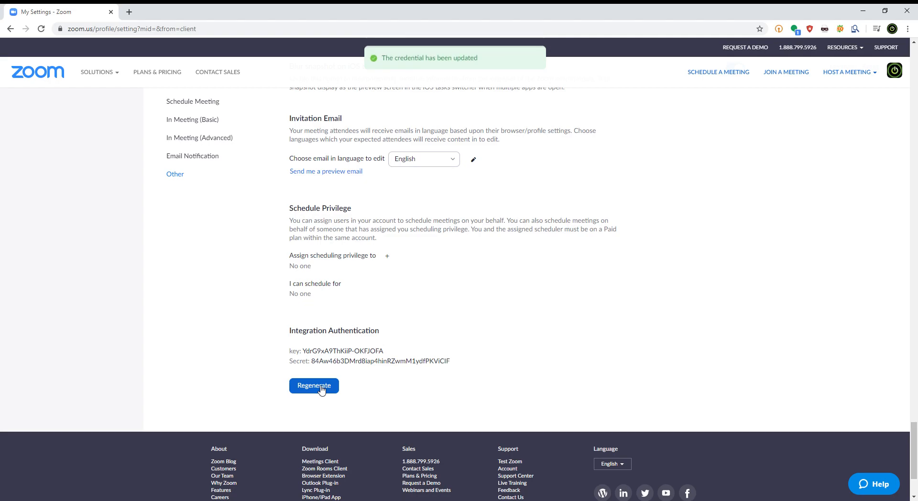
pyautogui.moveTo(456, 365); pyautogui.dragTo(289, 354)
pyautogui.click(320, 386)
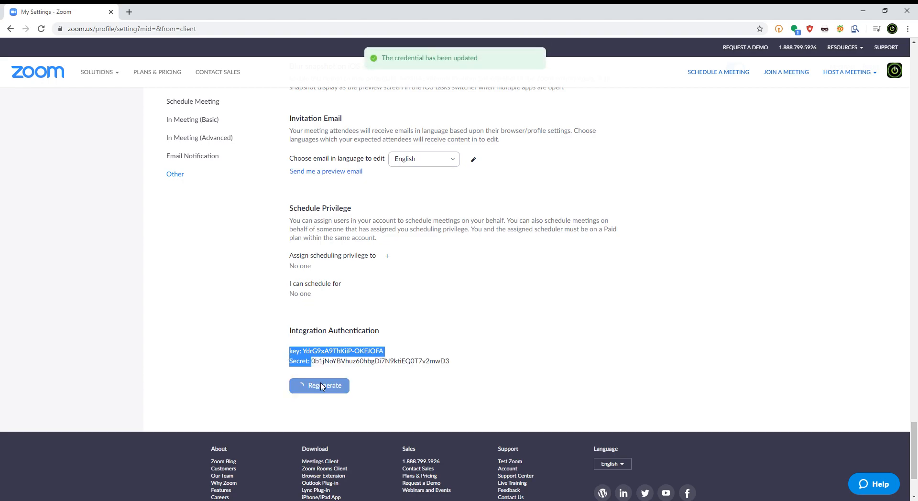
pyautogui.click(323, 387)
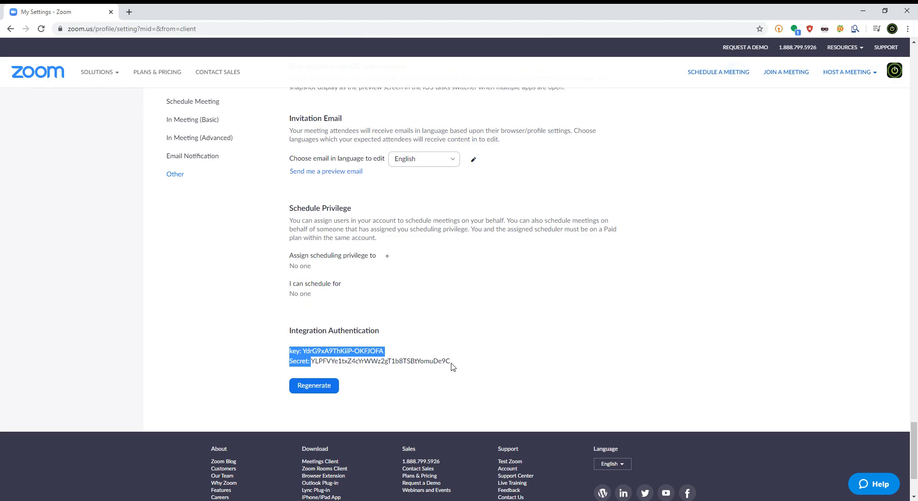
# Return to the In Meeting (Basic) settings and look over the options around Screen sharing.
pyautogui.scroll(6, 499, 378)
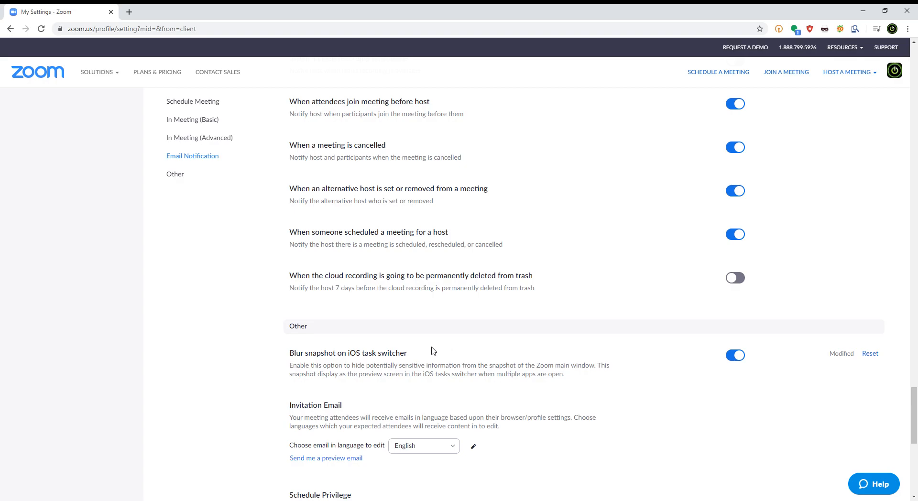
pyautogui.scroll(20, 430, 352)
pyautogui.scroll(20, 392, 382)
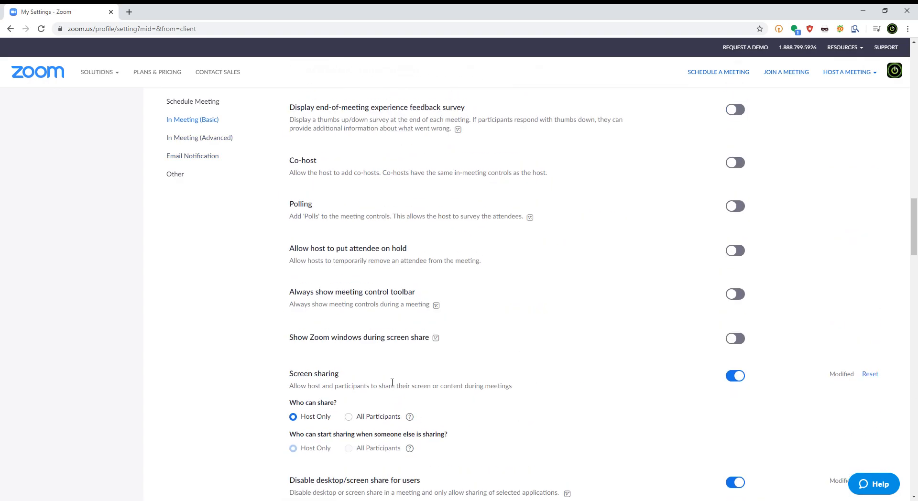